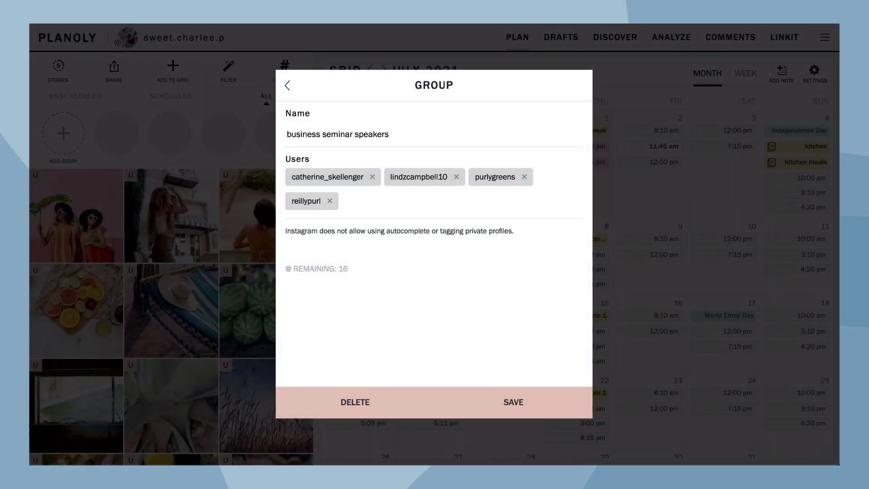
pyautogui.write('jessica_skellenger')
pyautogui.press('Return')
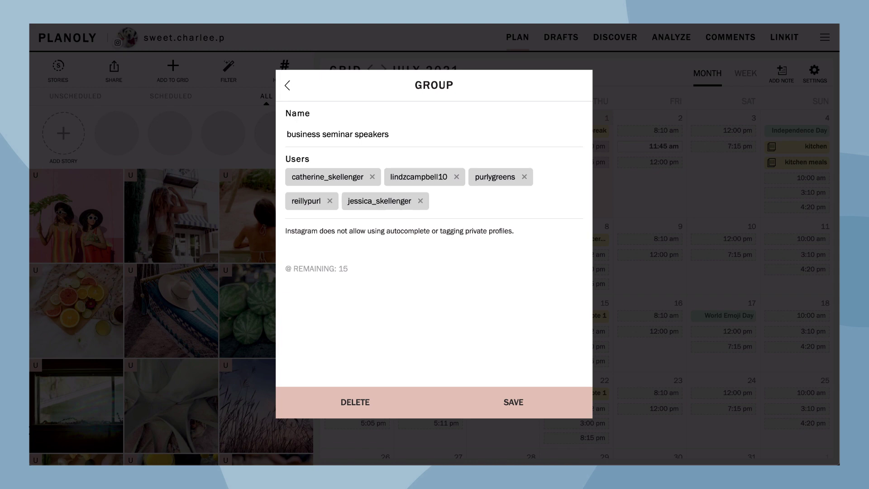
pyautogui.press('super+Tab')
pyautogui.moveTo(464, 83); pyautogui.dragTo(666, 83)
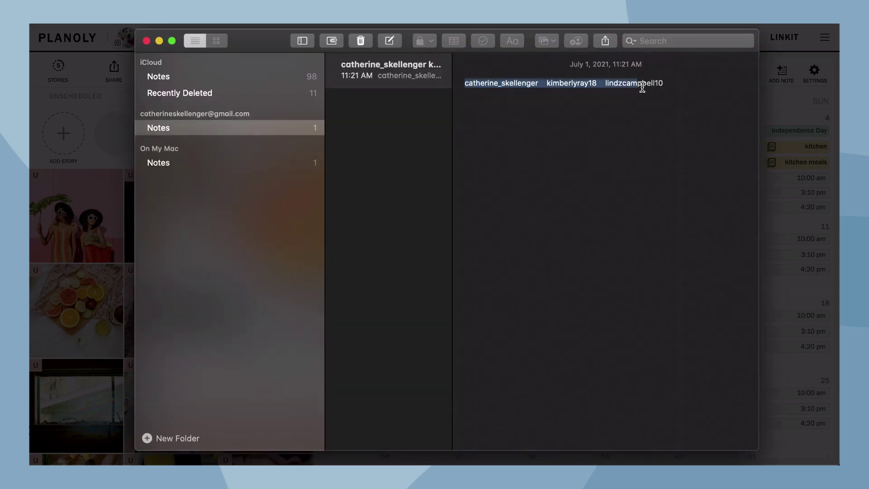
pyautogui.rightClick(665, 85)
pyautogui.click(694, 136)
pyautogui.write('Austi')
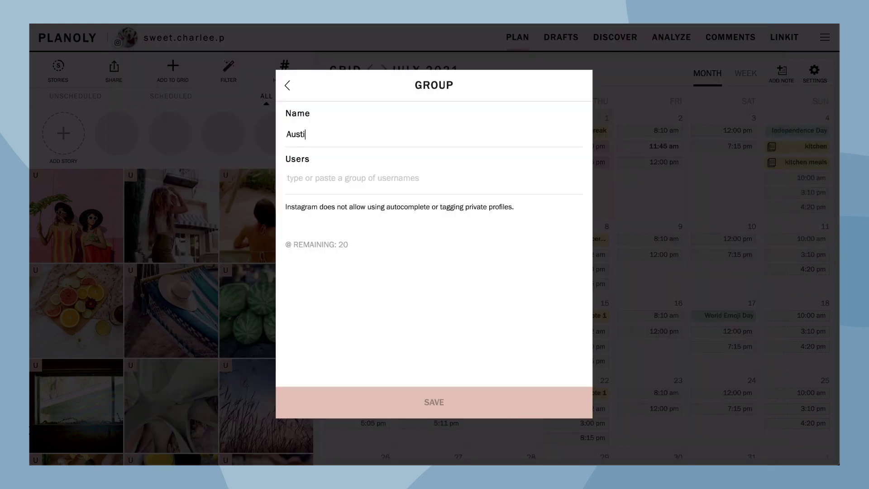
pyautogui.write('n Local')
pyautogui.write('s')
# Fill in the Austin Locals group's three usernames and save the group
pyautogui.click(398, 178)
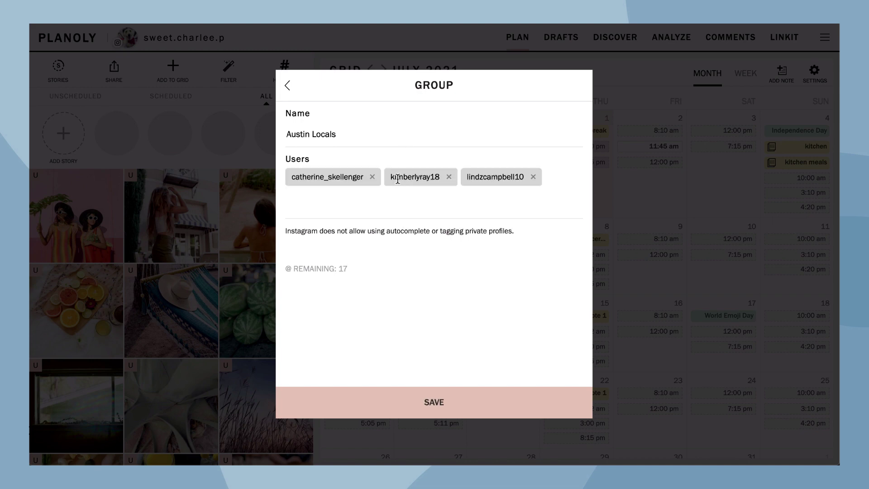
pyautogui.click(543, 411)
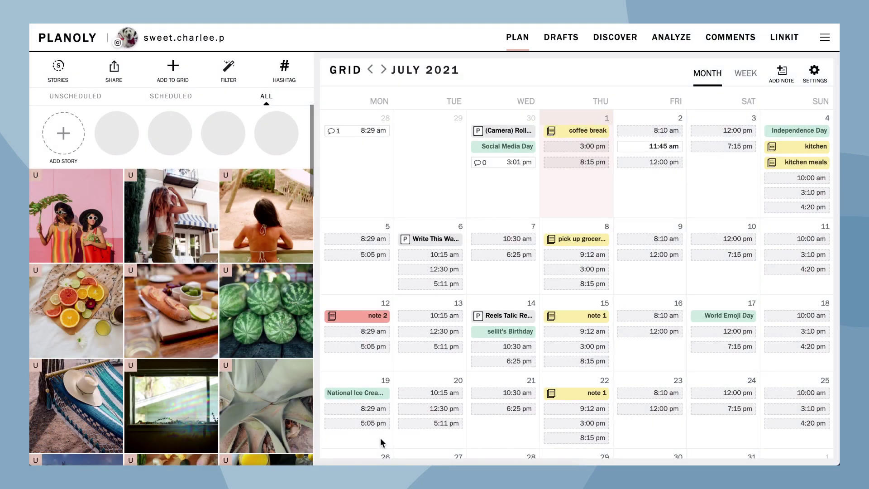
# Open the citrus photo post's user tagging and start a new user group
pyautogui.moveTo(76, 310)
pyautogui.click(107, 310)
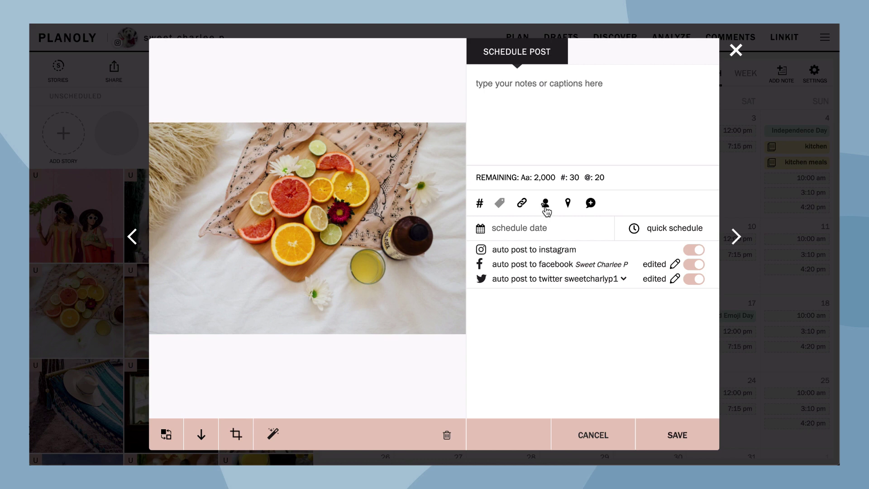
pyautogui.click(545, 204)
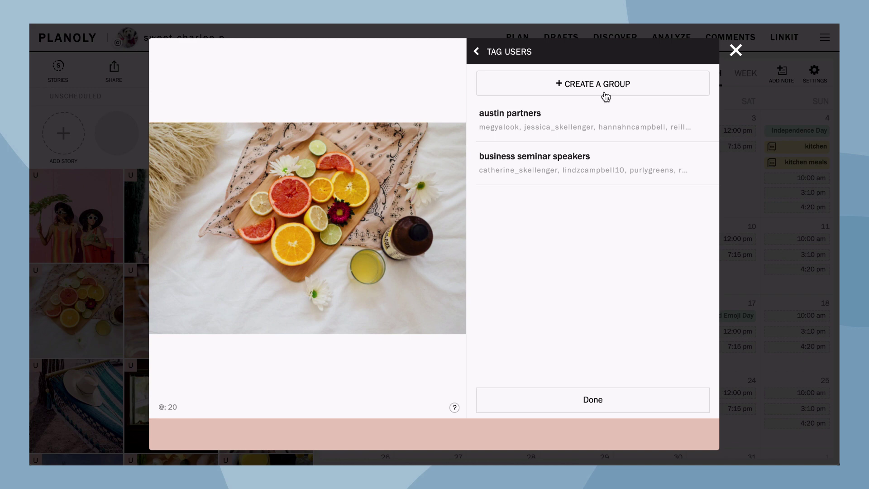
pyautogui.click(606, 89)
# Start naming the new group 'Austin Foodies' in its Name field
pyautogui.click(507, 132)
pyautogui.write('A')
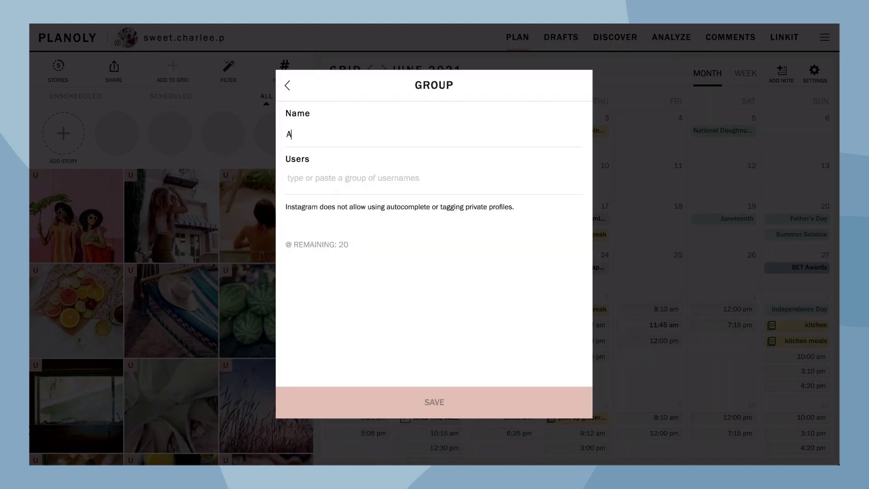
pyautogui.write('ustin ')
pyautogui.write('Foodies')
pyautogui.press('Tab')
pyautogui.write('catherine_skellenger')
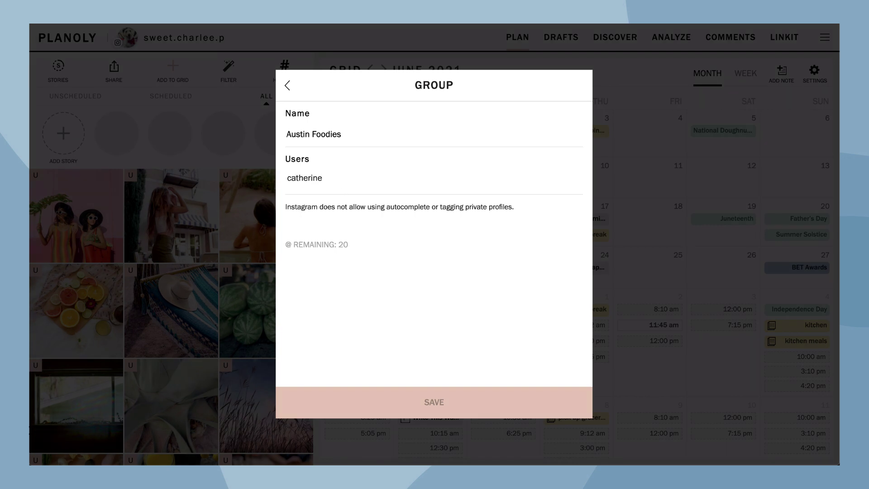
pyautogui.press('Return')
pyautogui.write('lindzcampbell10')
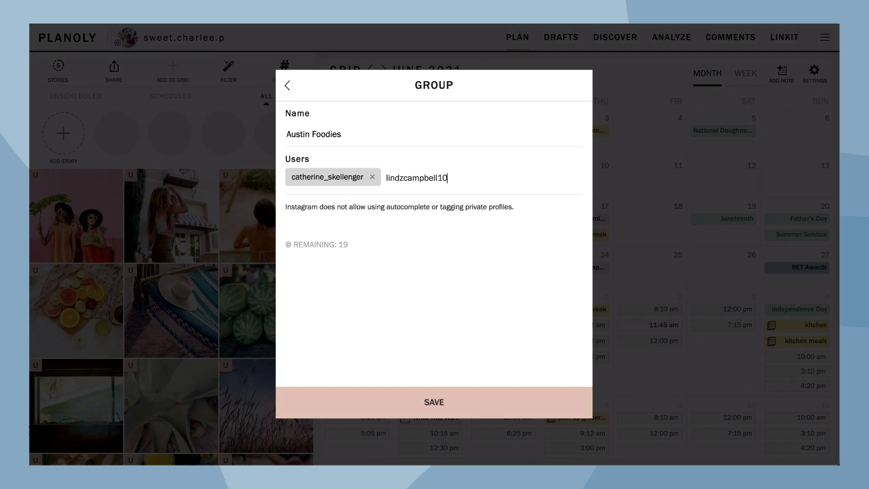
pyautogui.press('Return')
pyautogui.write('reillypurl')
pyautogui.press('Return')
pyautogui.write('purlygreens')
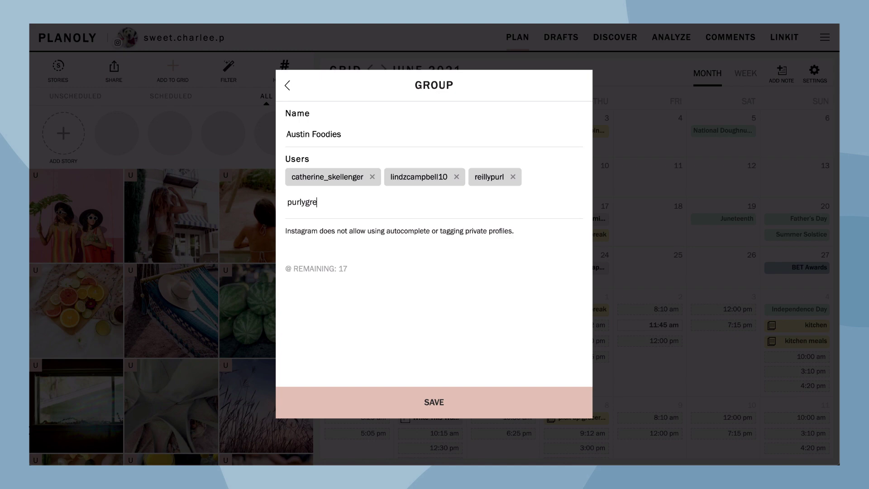
pyautogui.press('Return')
pyautogui.write('jessica_skellenger')
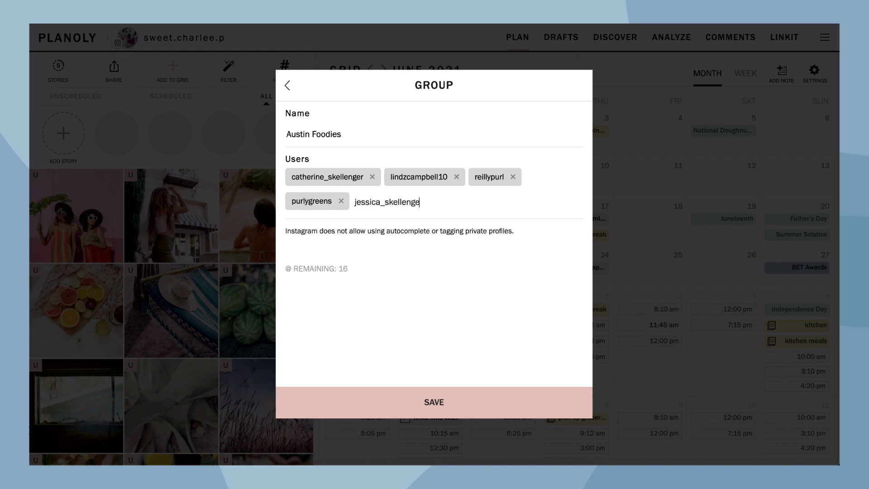
pyautogui.press('Return')
pyautogui.write('megyalook')
pyautogui.press('Return')
pyautogui.write('hannahncampbell')
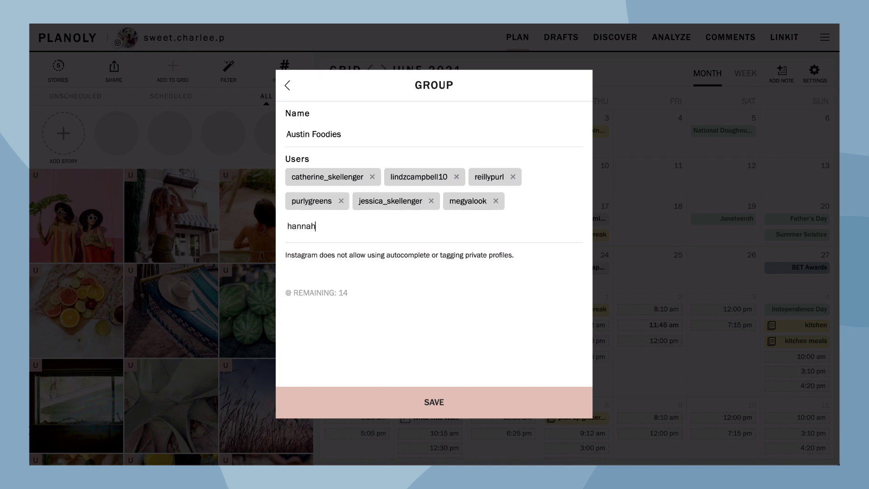
pyautogui.press('Return')
pyautogui.write('colby_br')
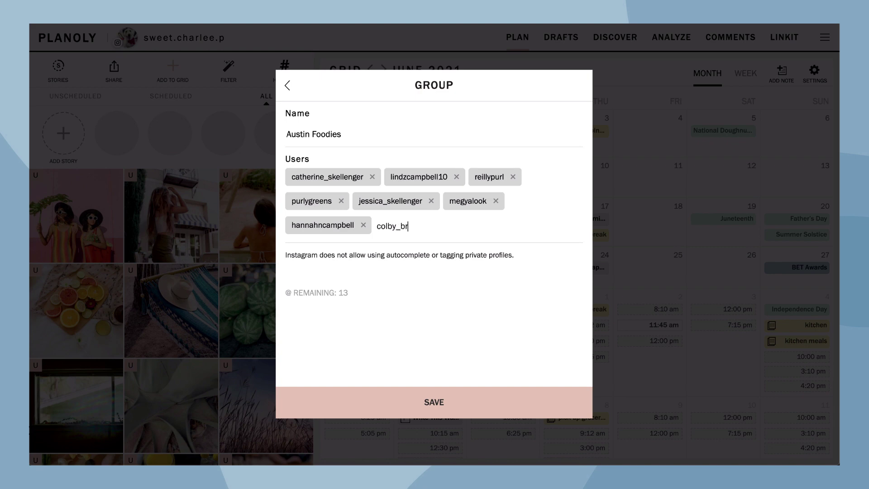
pyautogui.write('ooke')
pyautogui.press('Return')
pyautogui.write('tammie.j.campbell')
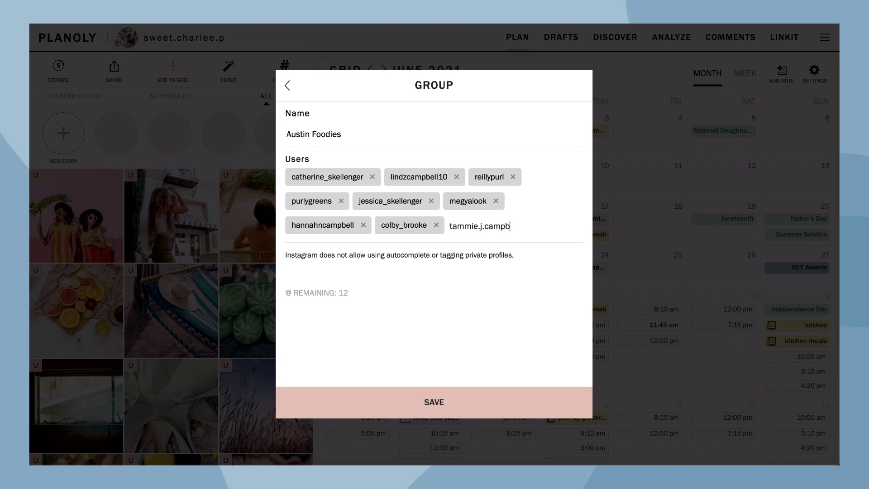
pyautogui.press('Return')
pyautogui.write('oslund789')
pyautogui.press('Return')
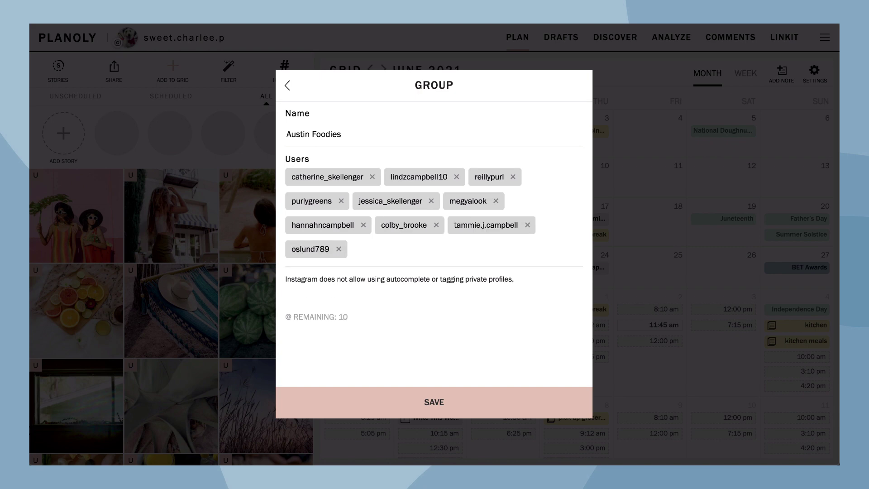
pyautogui.write('vaniallafrapp')
pyautogui.press('Return')
pyautogui.write('kimbe')
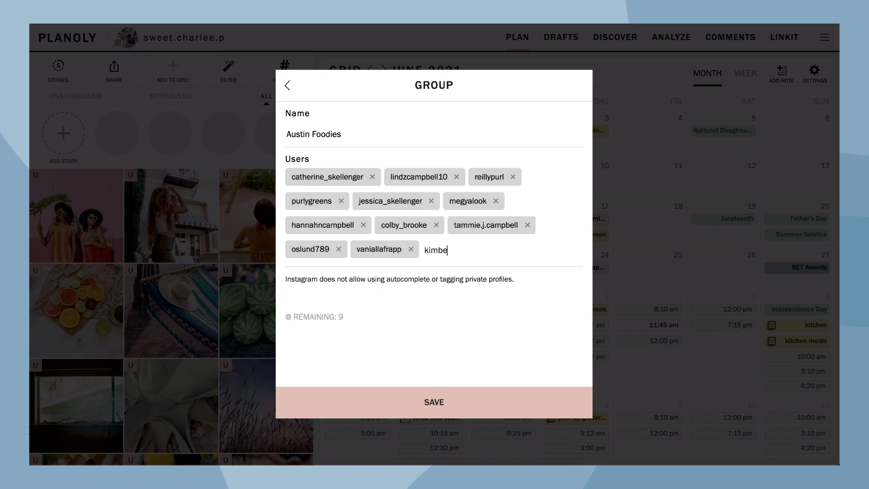
pyautogui.write('rlyray18')
pyautogui.press('Return')
pyautogui.write('kr')
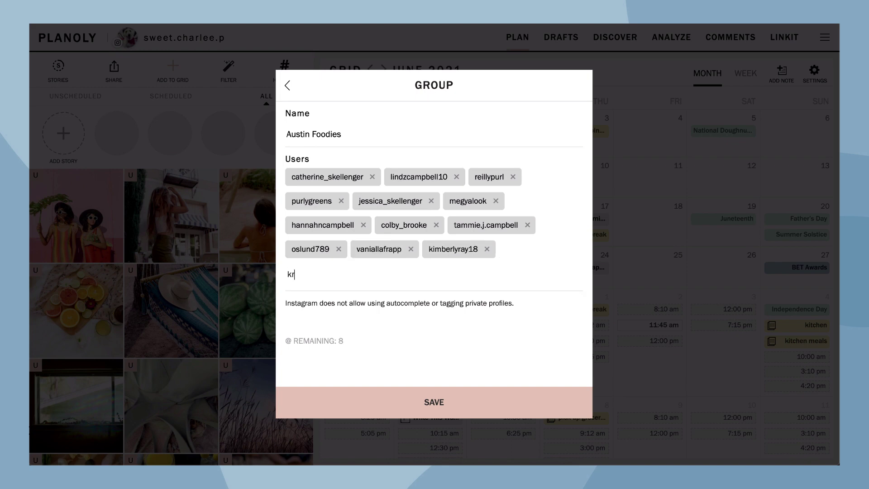
pyautogui.write('ay_photography98')
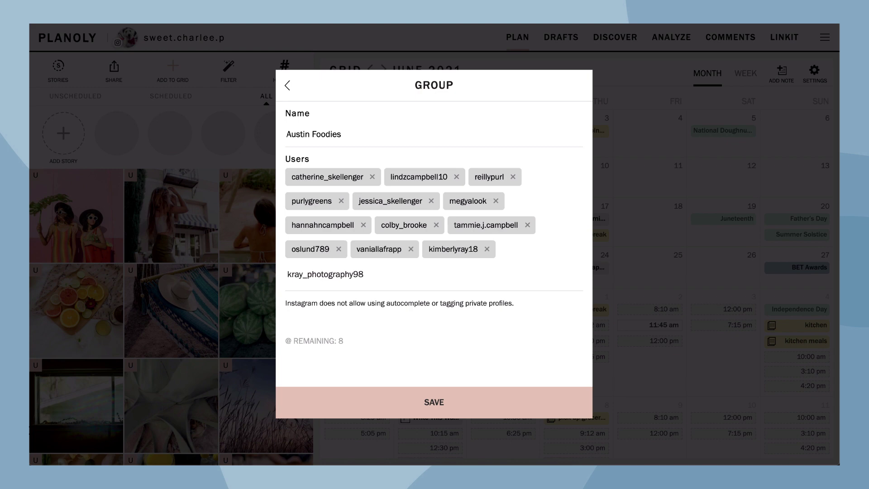
pyautogui.press('Return')
pyautogui.write('alanaoates20')
pyautogui.press('Return')
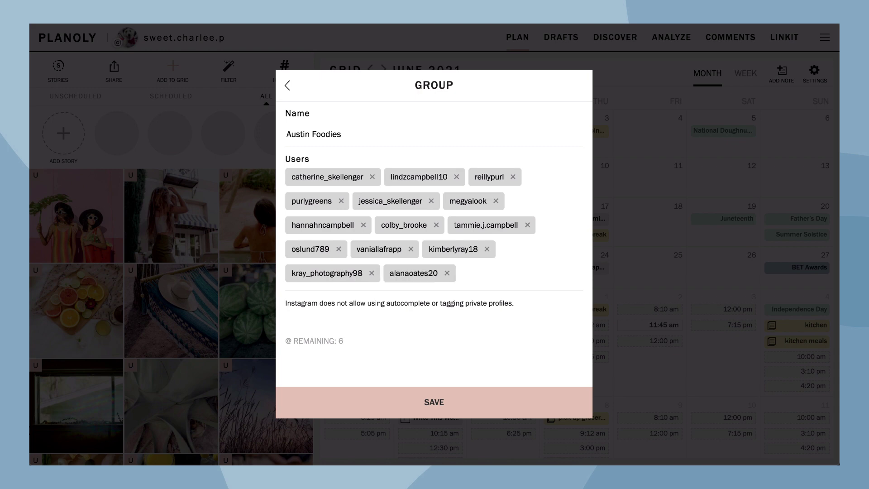
pyautogui.write('cynthk')
pyautogui.press('Return')
pyautogui.write('paunegre')
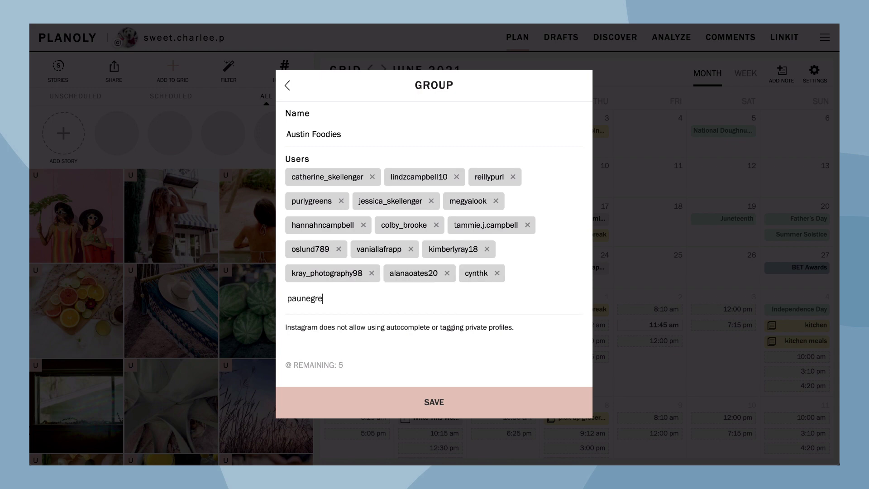
pyautogui.write('te')
pyautogui.press('Return')
pyautogui.write('thedailylifeofcat')
pyautogui.press('Return')
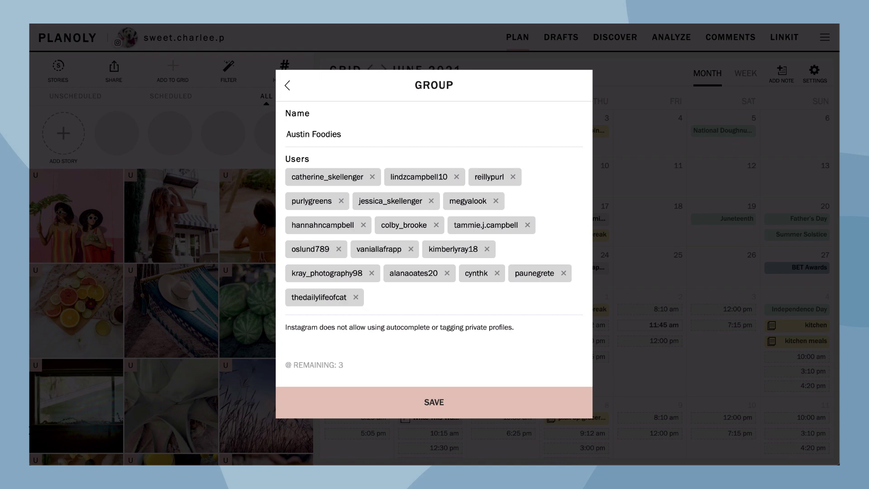
pyautogui.write('jskellengerphoto')
pyautogui.press('Return')
pyautogui.write('hes')
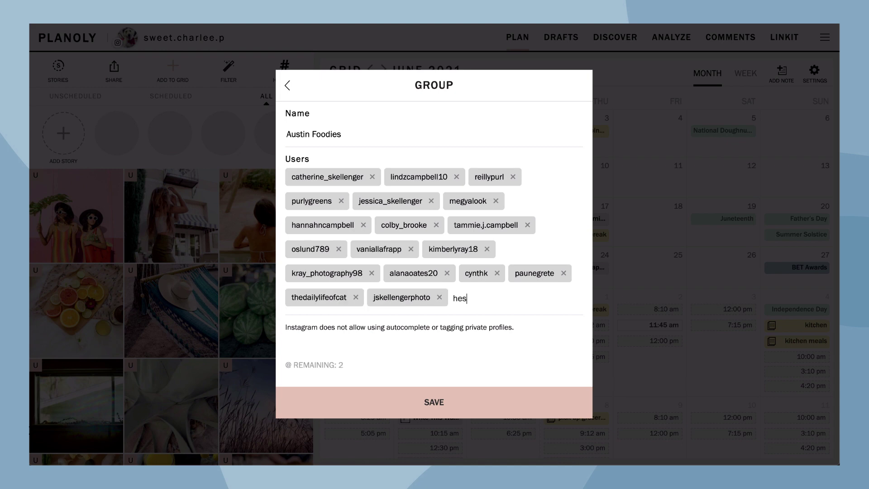
pyautogui.write('slleks')
pyautogui.press('Return')
pyautogui.write('everything_col')
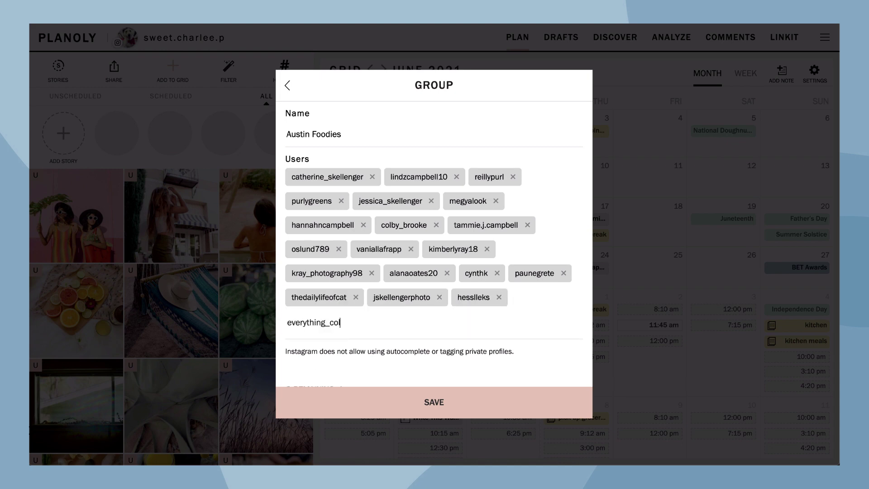
pyautogui.write('bs')
pyautogui.press('Return')
pyautogui.write('shelbycbryan')
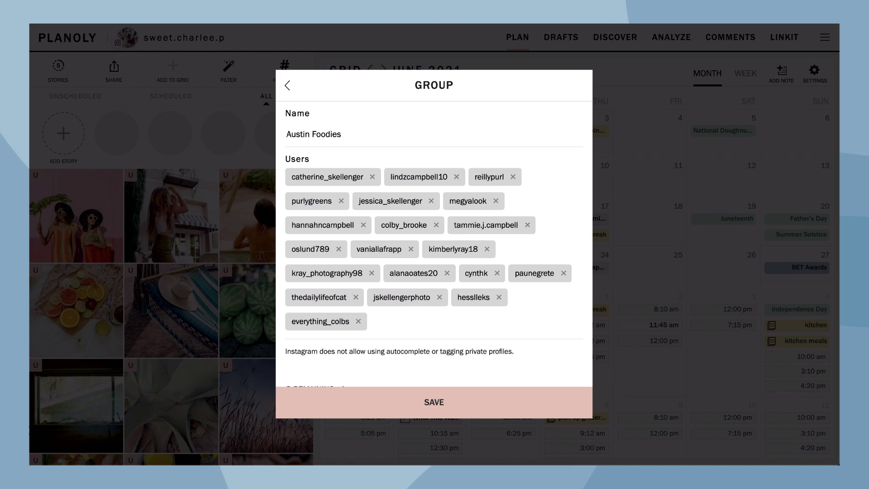
pyautogui.press('Return')
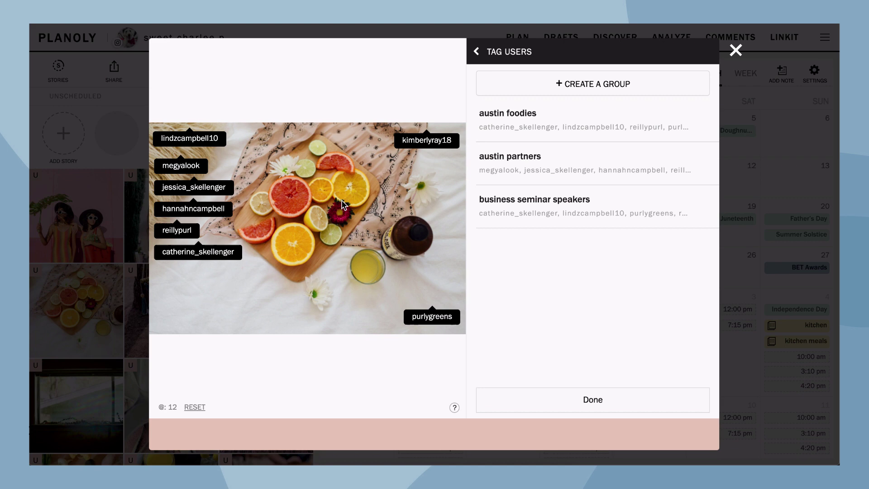
pyautogui.moveTo(234, 256); pyautogui.dragTo(232, 330)
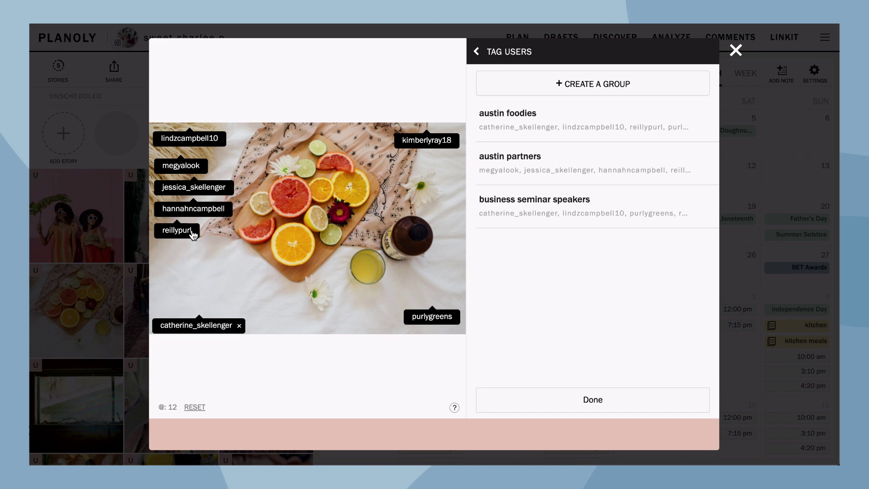
pyautogui.moveTo(194, 234); pyautogui.dragTo(305, 328)
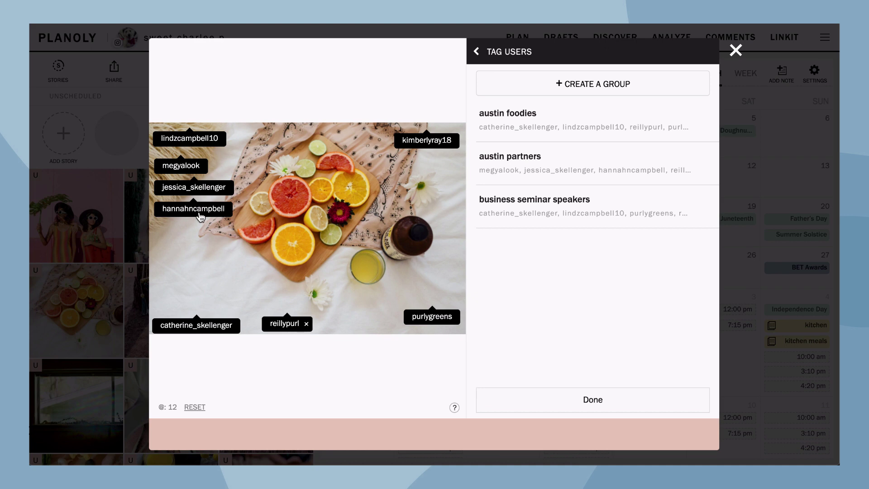
pyautogui.moveTo(198, 209); pyautogui.dragTo(199, 296)
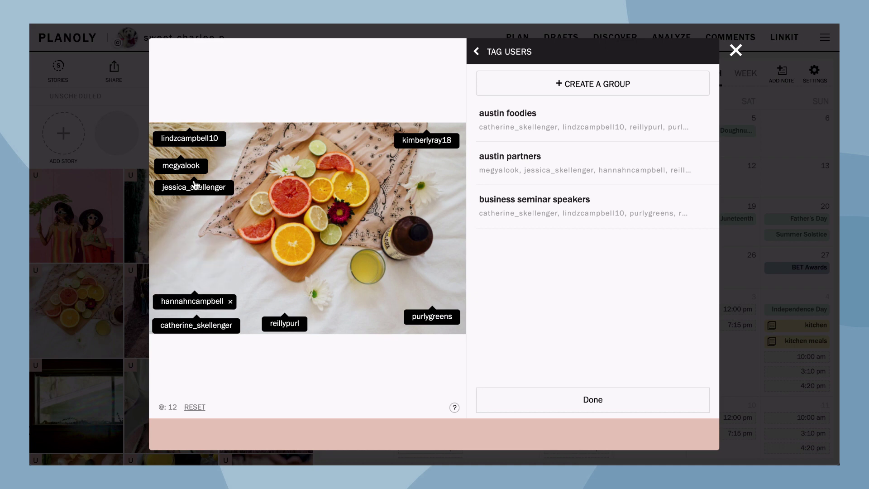
pyautogui.moveTo(183, 167)
pyautogui.mouseDown()
pyautogui.moveTo(333, 281)
pyautogui.moveTo(365, 326)
pyautogui.mouseUp()
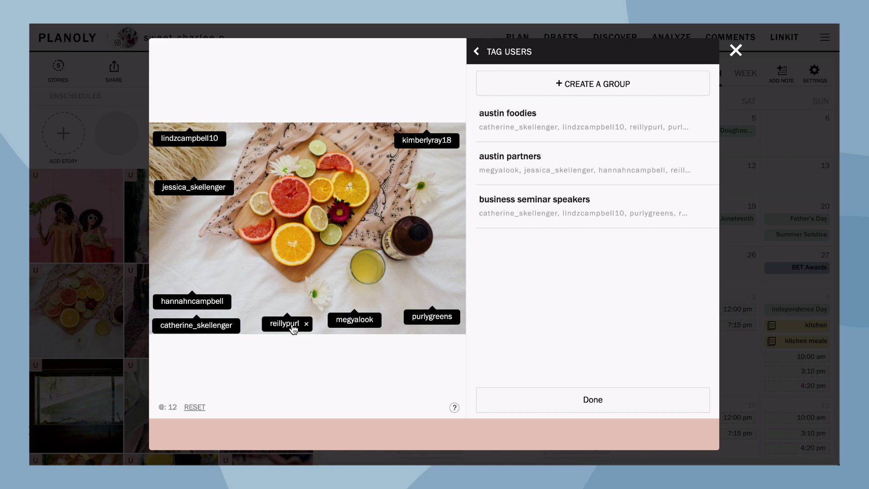
pyautogui.click(306, 324)
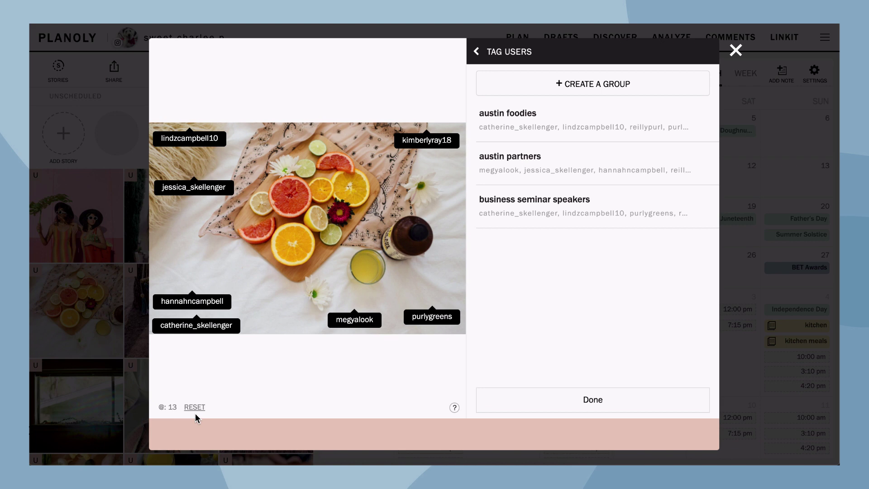
# Confirm the seven user tags and save the citrus photo post
pyautogui.click(509, 402)
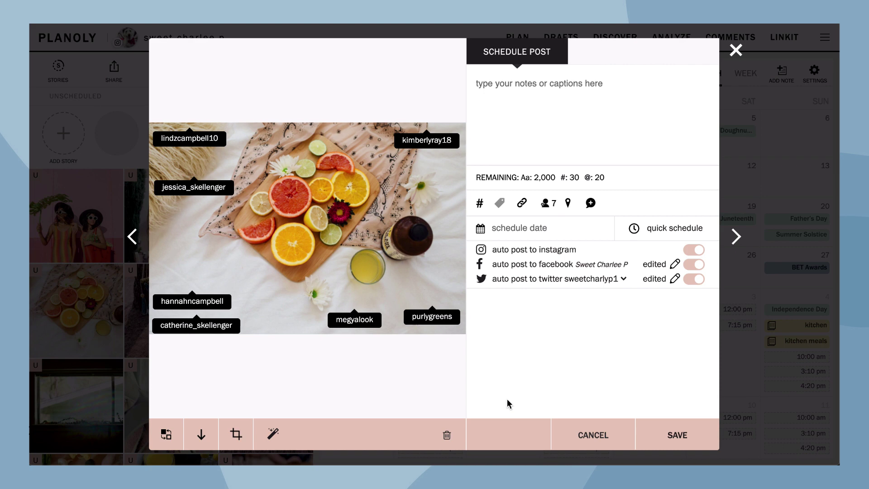
pyautogui.click(676, 436)
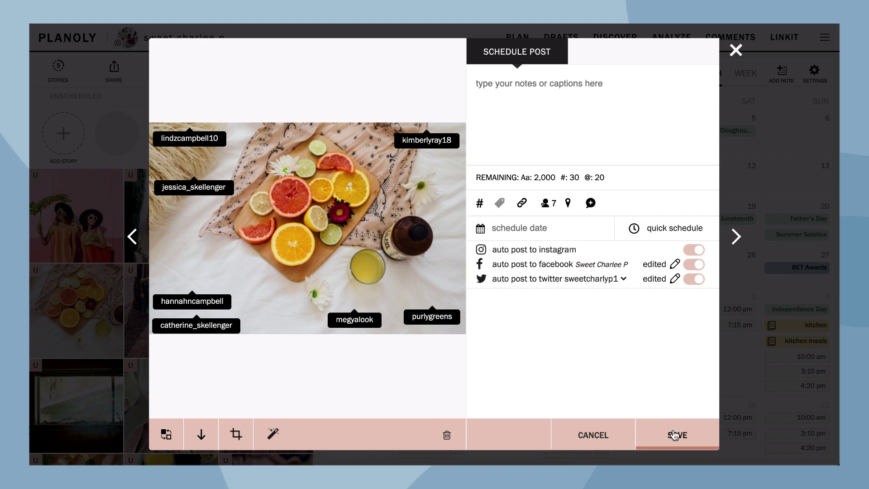